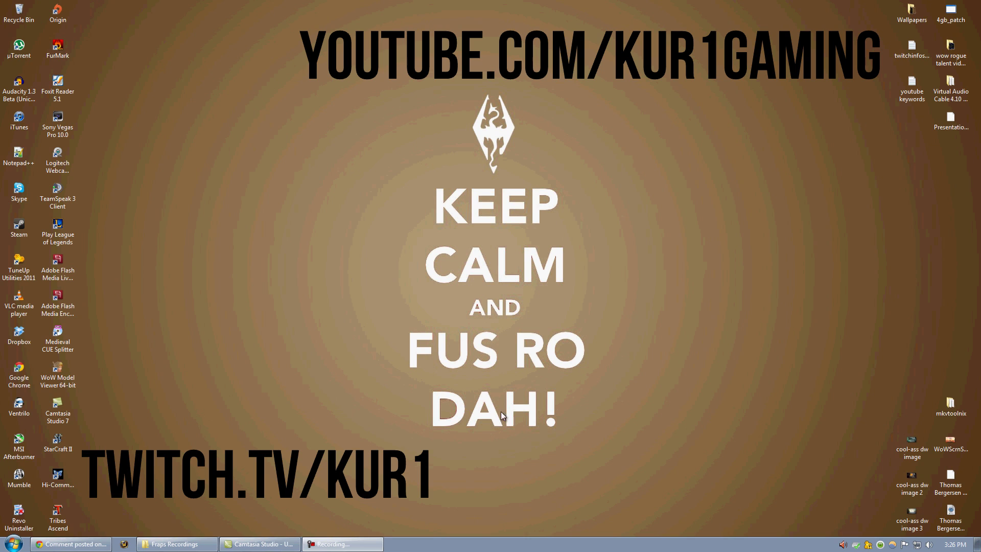
Launch Dxtory 2.0.108 from the Start menu, showing the Wow.exe profile.
{"action": "key", "text": "super"}
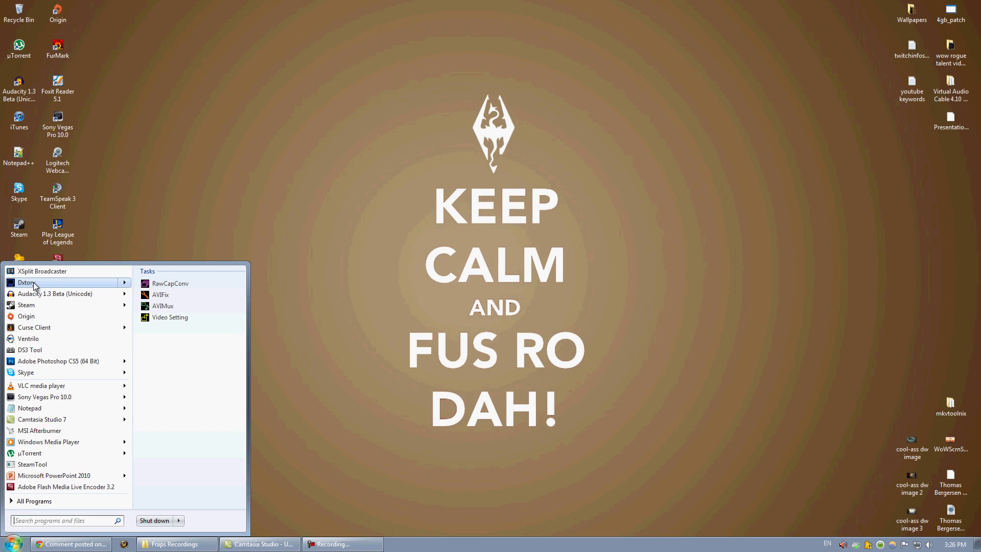
{"action": "left_click", "coordinate": [35, 284]}
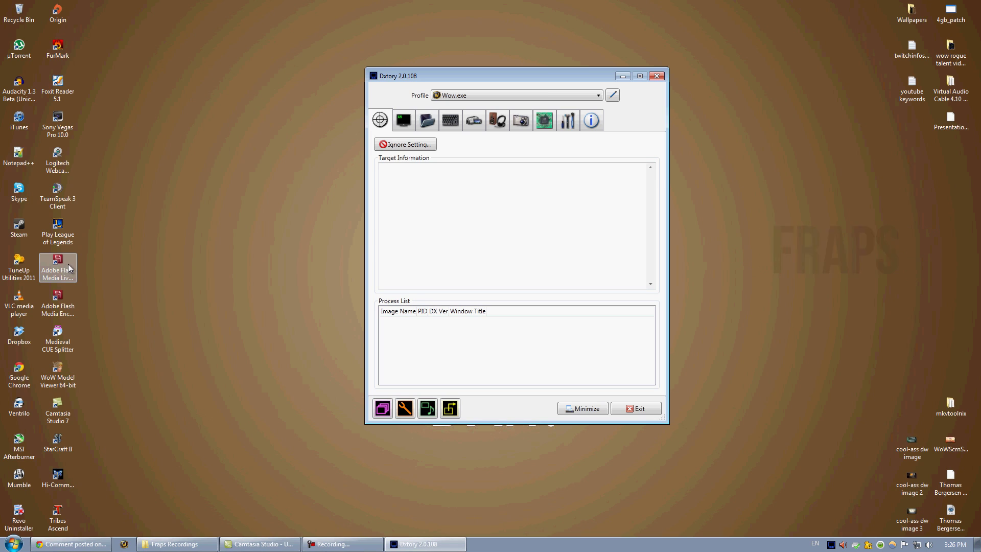
In Movie settings, keep File Output enabled and leave DirectShow Output unchecked.
{"action": "left_click", "coordinate": [474, 121]}
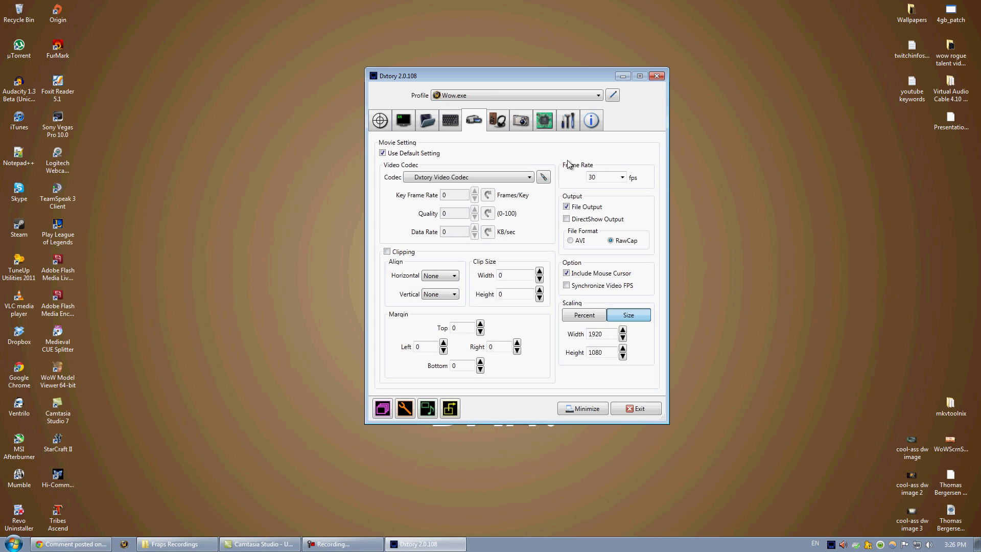
{"action": "left_click", "coordinate": [581, 210]}
{"action": "left_click", "coordinate": [579, 219]}
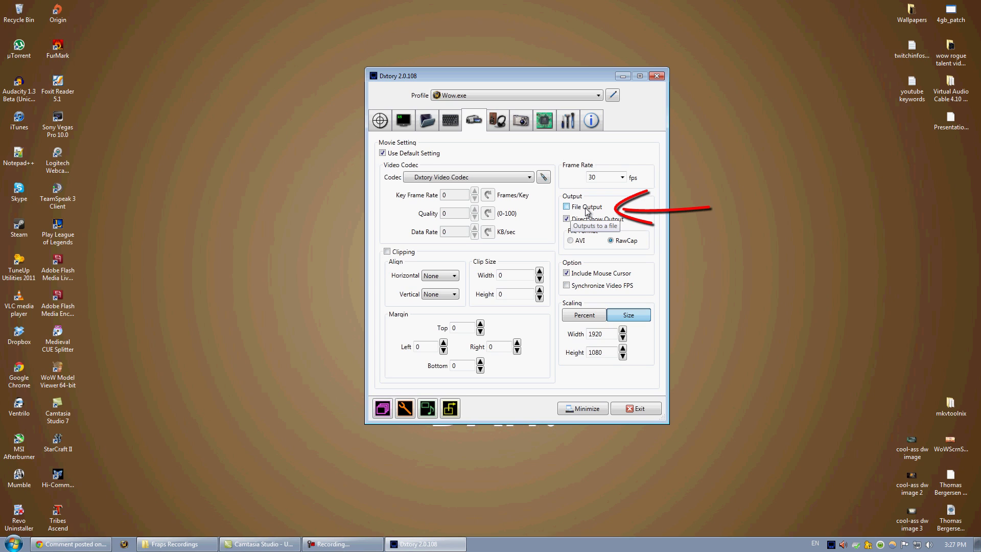
{"action": "left_click", "coordinate": [577, 209]}
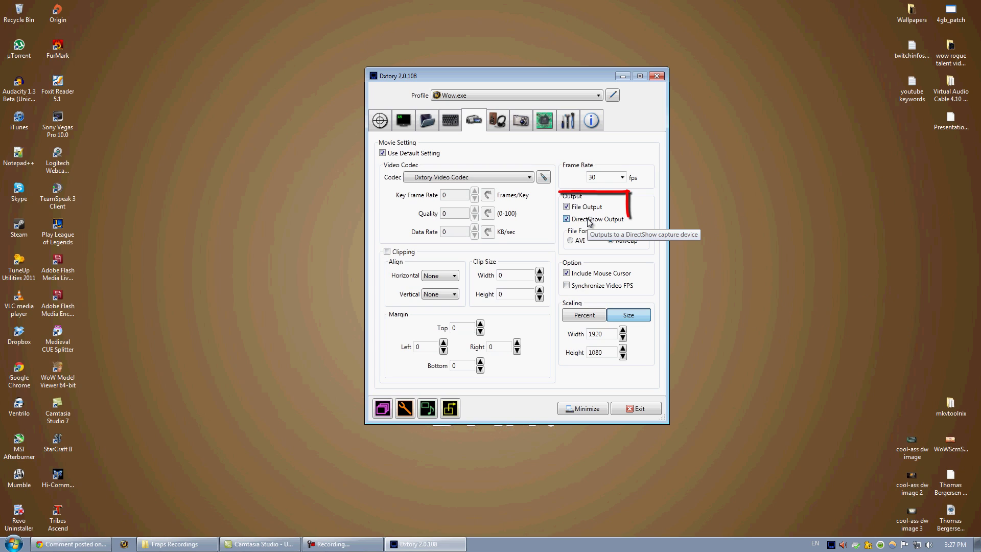
{"action": "left_click", "coordinate": [592, 219]}
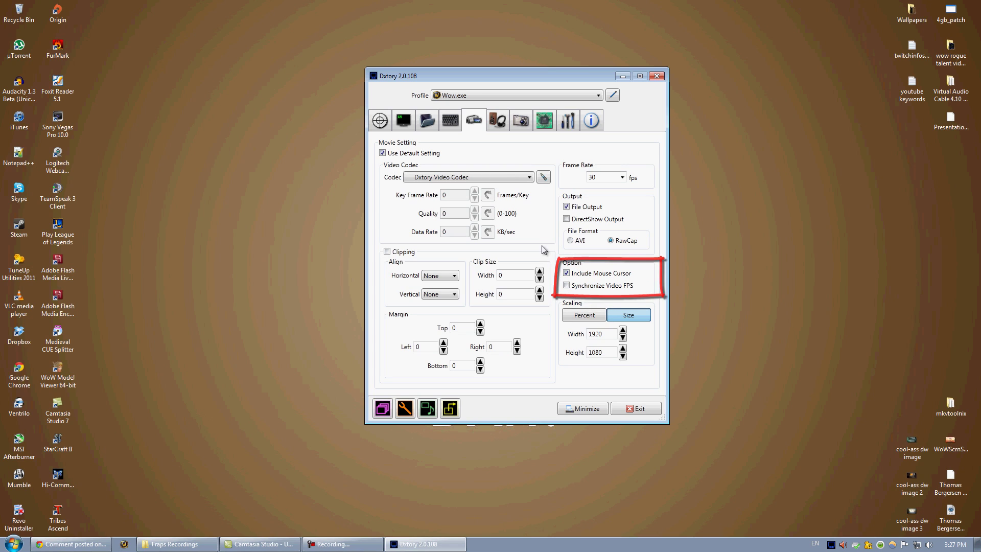
{"action": "left_click", "coordinate": [483, 178]}
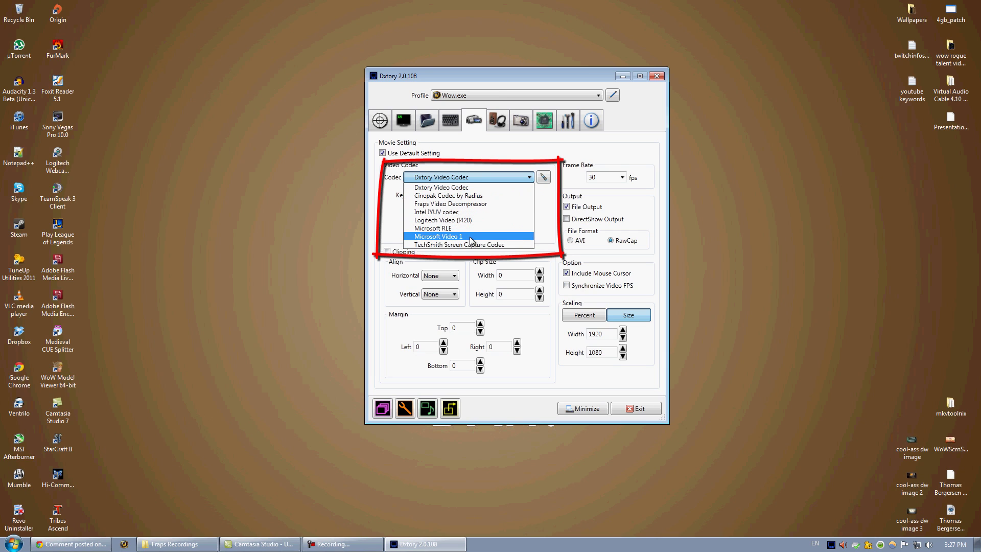
{"action": "left_click", "coordinate": [422, 177]}
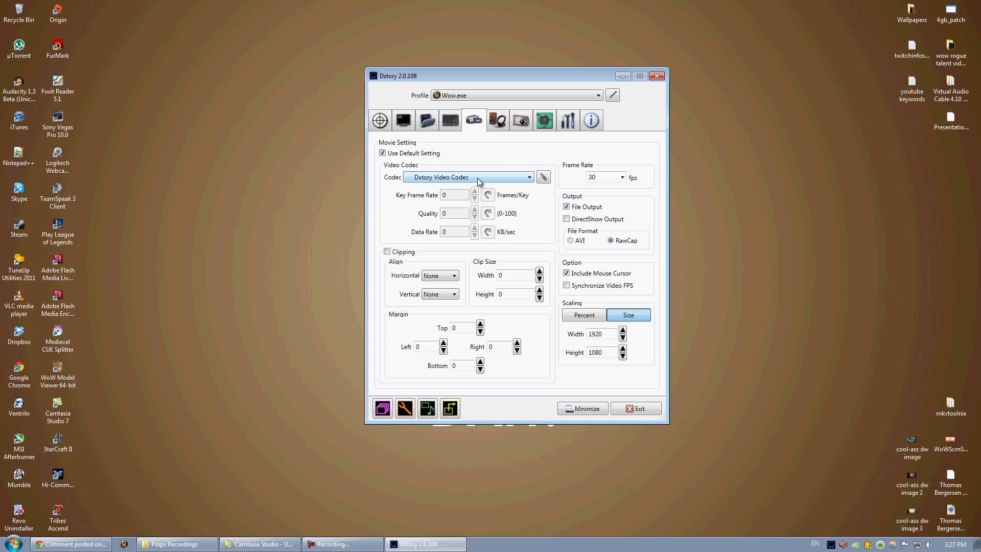
{"action": "left_click", "coordinate": [545, 179]}
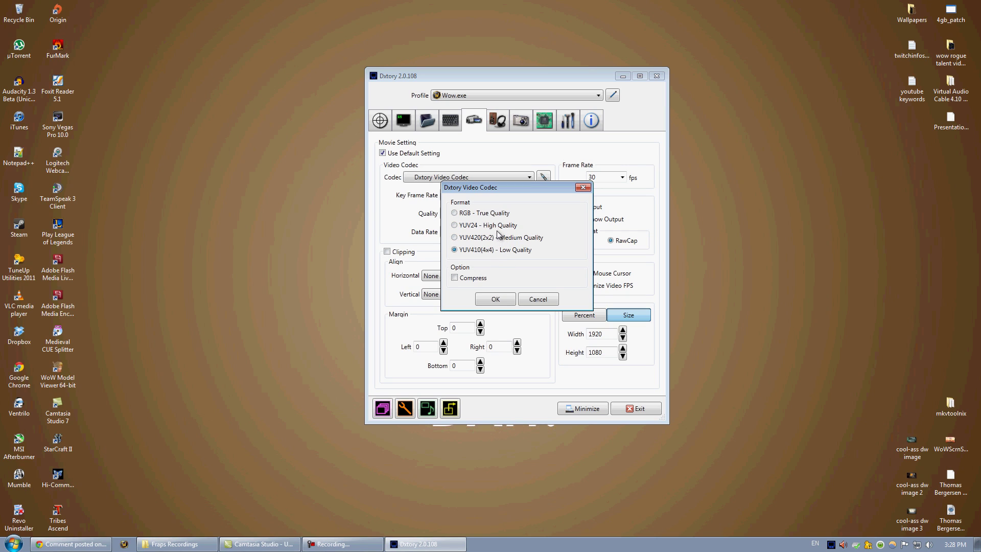
{"action": "left_click", "coordinate": [536, 300]}
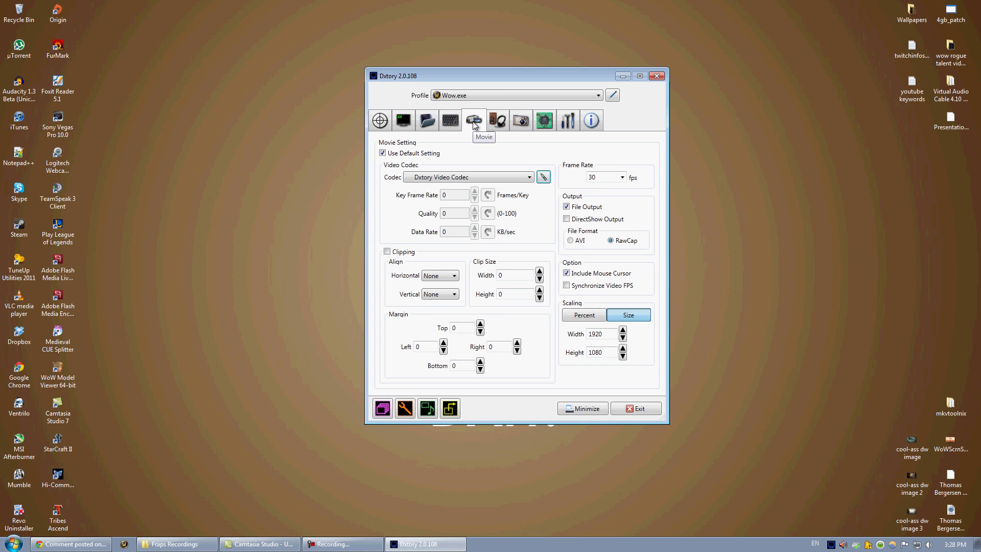
Show the Folder settings and browse for a save folder on the CB HDD 1TB (E:) drive.
{"action": "left_click", "coordinate": [421, 122]}
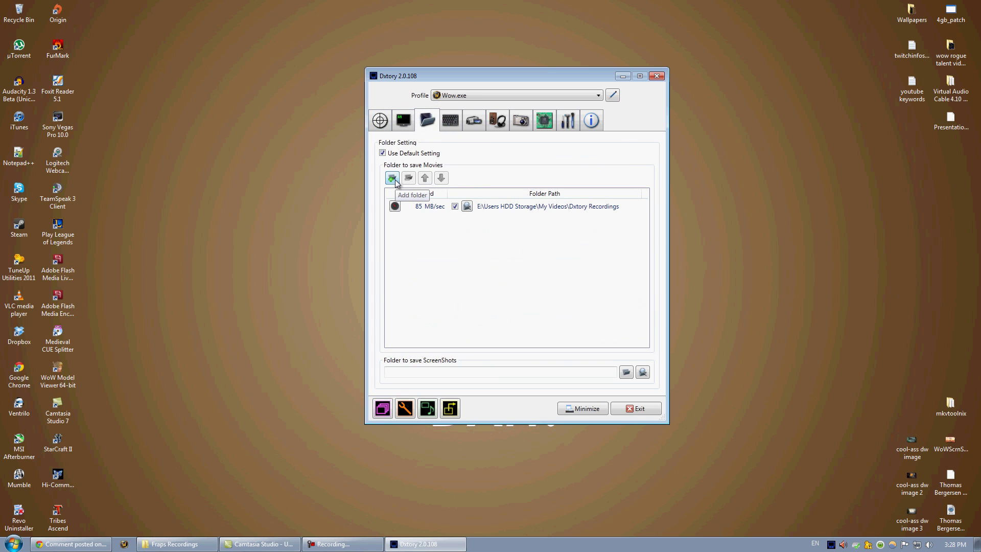
{"action": "left_click", "coordinate": [393, 179]}
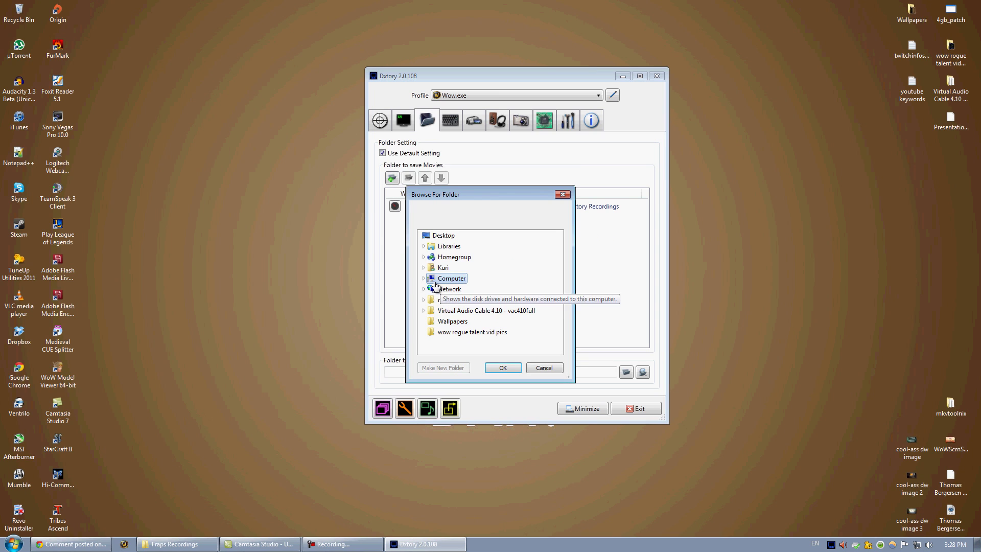
{"action": "left_click_drag", "start_coordinate": [472, 187], "coordinate": [720, 189]}
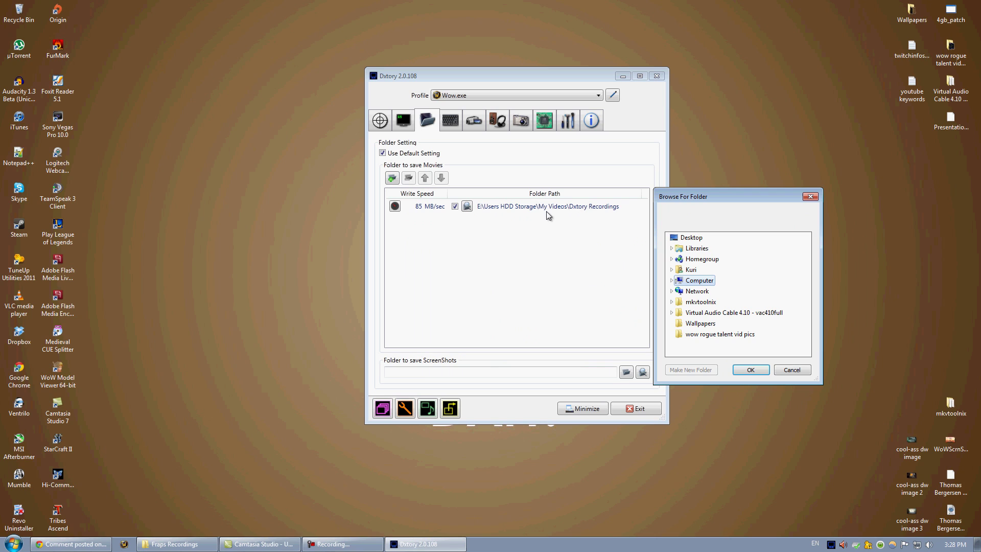
{"action": "left_click", "coordinate": [671, 281]}
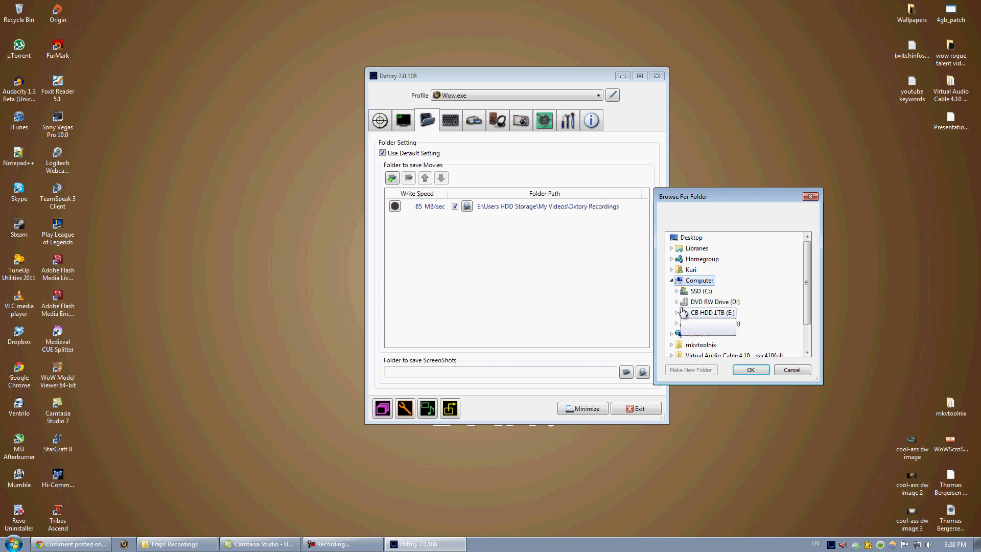
{"action": "left_click", "coordinate": [682, 312]}
Navigate to Users HDD Storage\My Videos\Dxtory Recordings, then close the browser keeping the existing folder.
{"action": "scroll", "coordinate": [803, 284], "scroll_direction": "down", "scroll_amount": 2}
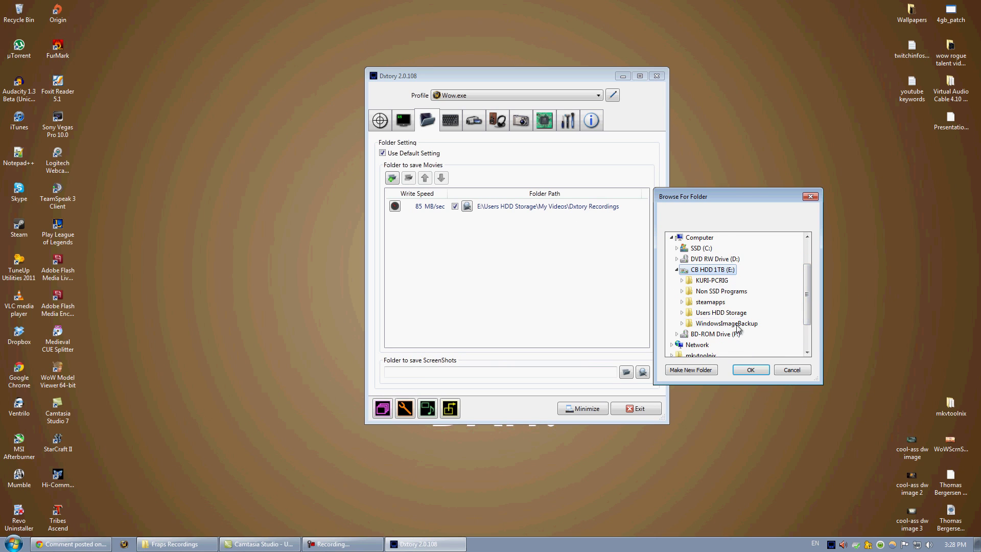
{"action": "left_click", "coordinate": [721, 312]}
{"action": "scroll", "coordinate": [803, 286], "scroll_direction": "down", "scroll_amount": 1}
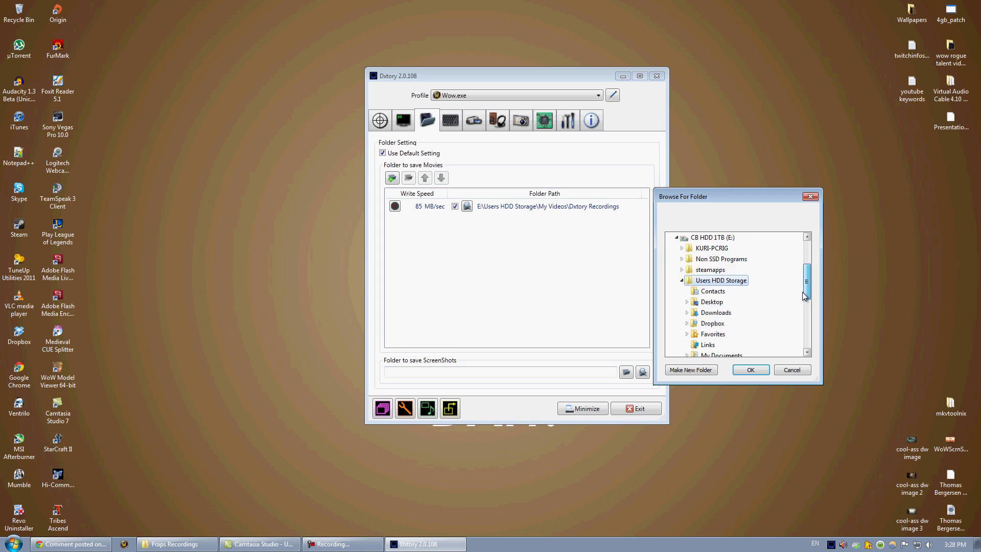
{"action": "scroll", "coordinate": [806, 287], "scroll_direction": "down", "scroll_amount": 2}
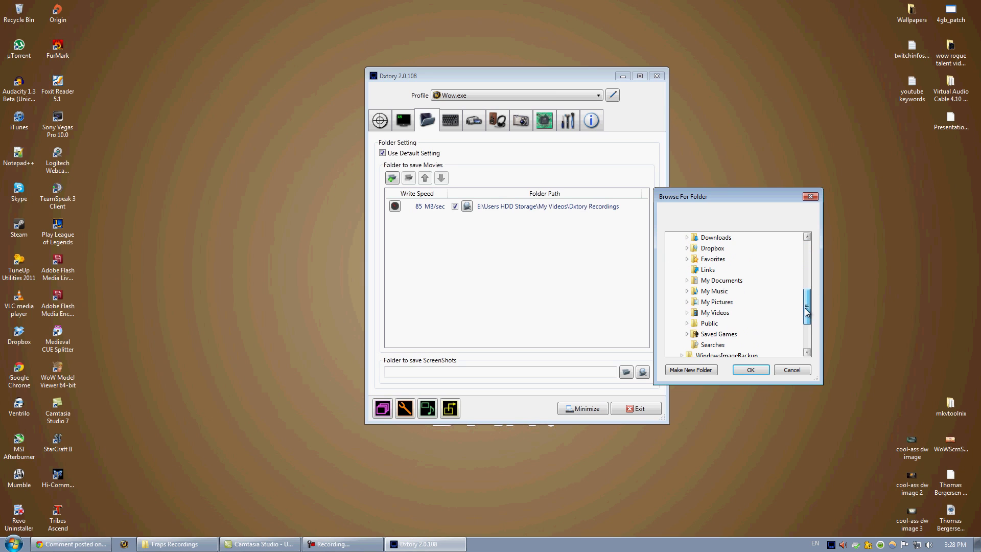
{"action": "left_click", "coordinate": [715, 315]}
{"action": "scroll", "coordinate": [715, 316], "scroll_direction": "up", "scroll_amount": 1}
{"action": "left_click", "coordinate": [687, 345]}
{"action": "left_click", "coordinate": [693, 349]}
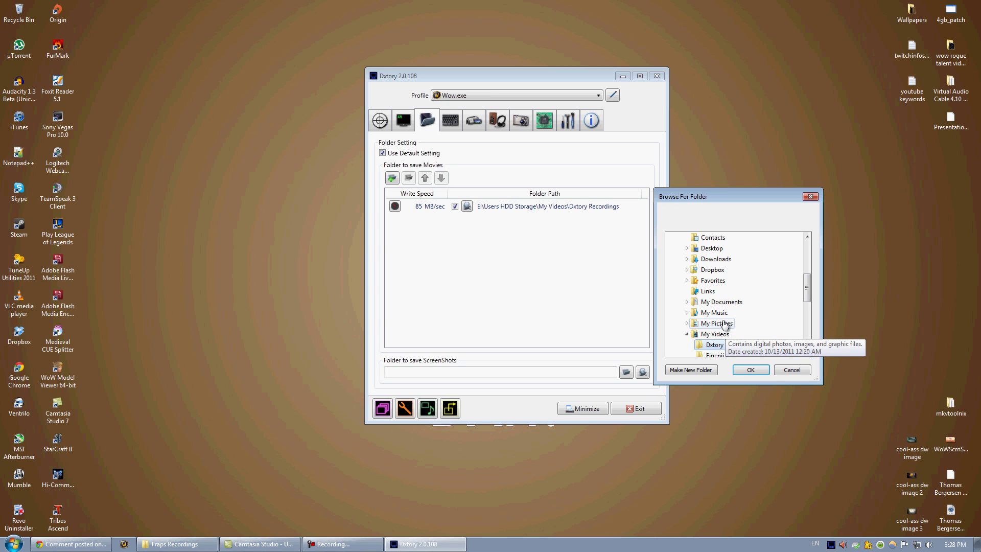
{"action": "left_click", "coordinate": [750, 369]}
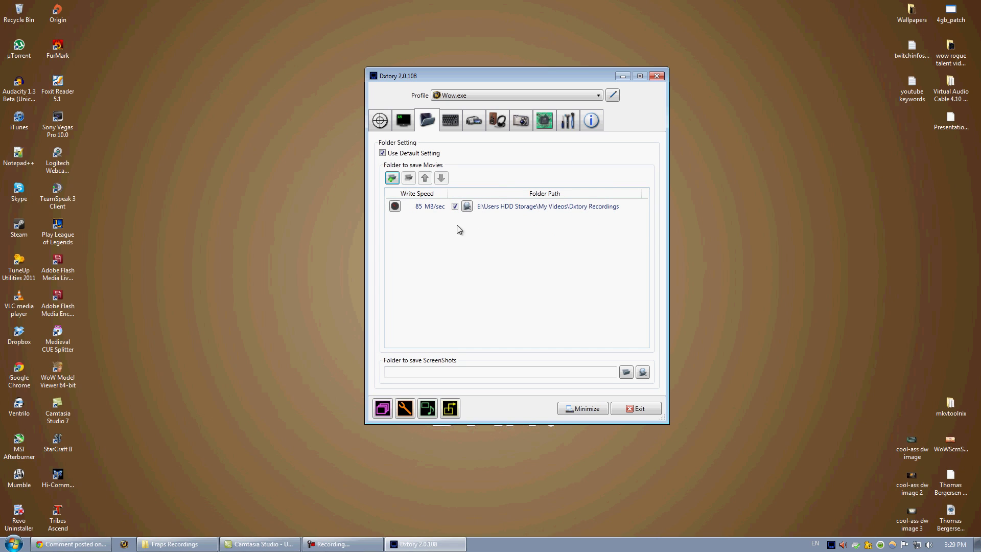
Open the 1000 MB write Benchmark for the Dxtory Recordings folder and move it aside.
{"action": "left_click", "coordinate": [395, 206]}
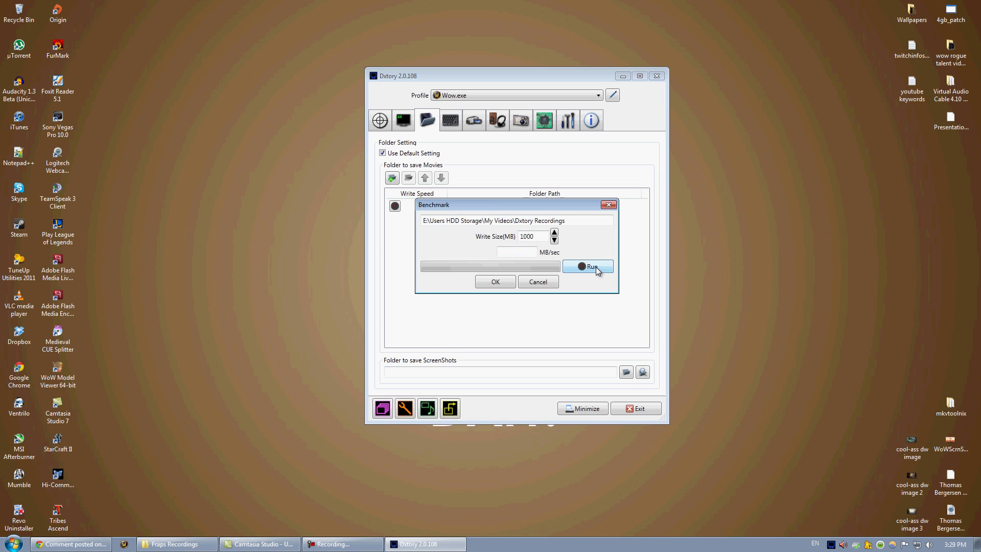
{"action": "left_click_drag", "start_coordinate": [491, 205], "coordinate": [430, 245]}
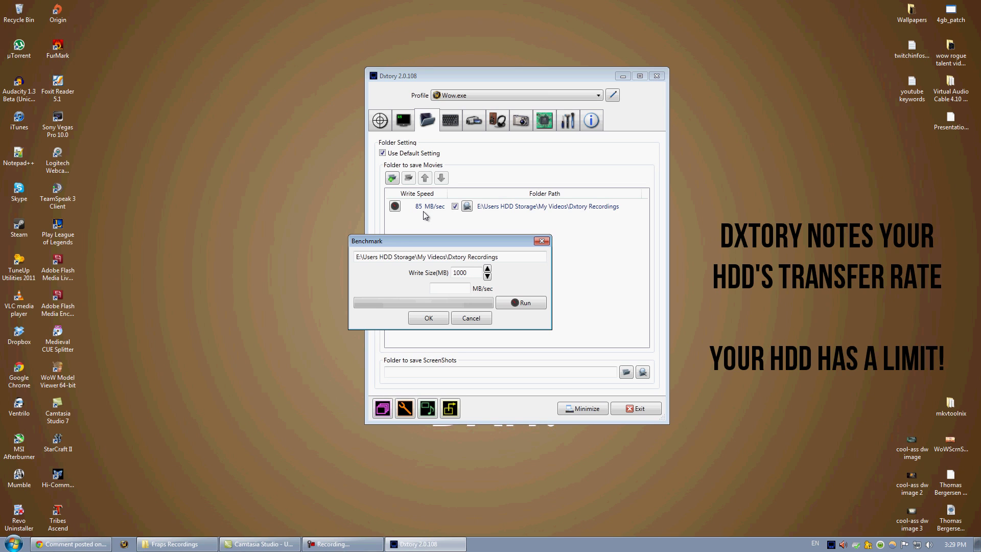
Cancel the benchmark, view the Computer drives in Add folder, and close without adding a folder.
{"action": "left_click", "coordinate": [471, 318]}
{"action": "left_click", "coordinate": [504, 208]}
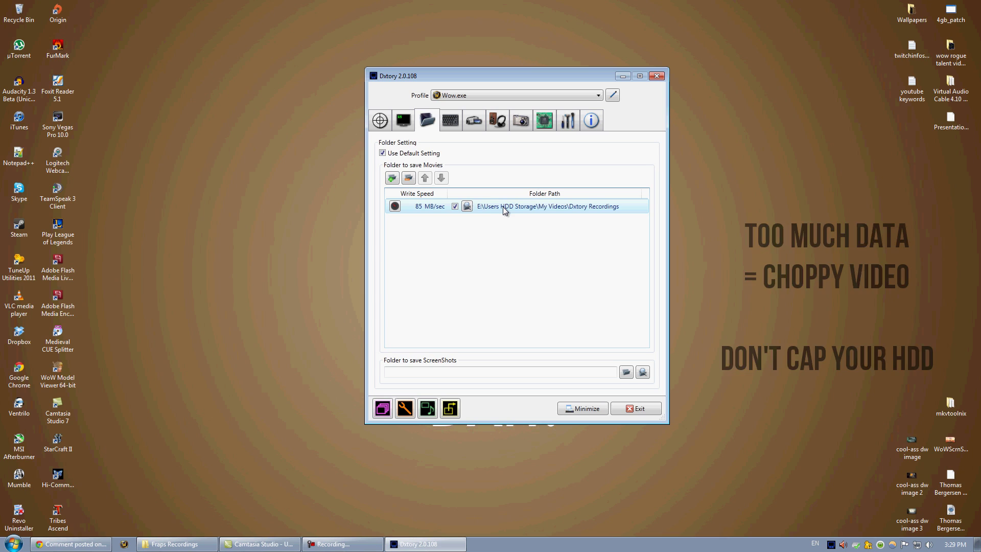
{"action": "left_click", "coordinate": [393, 179]}
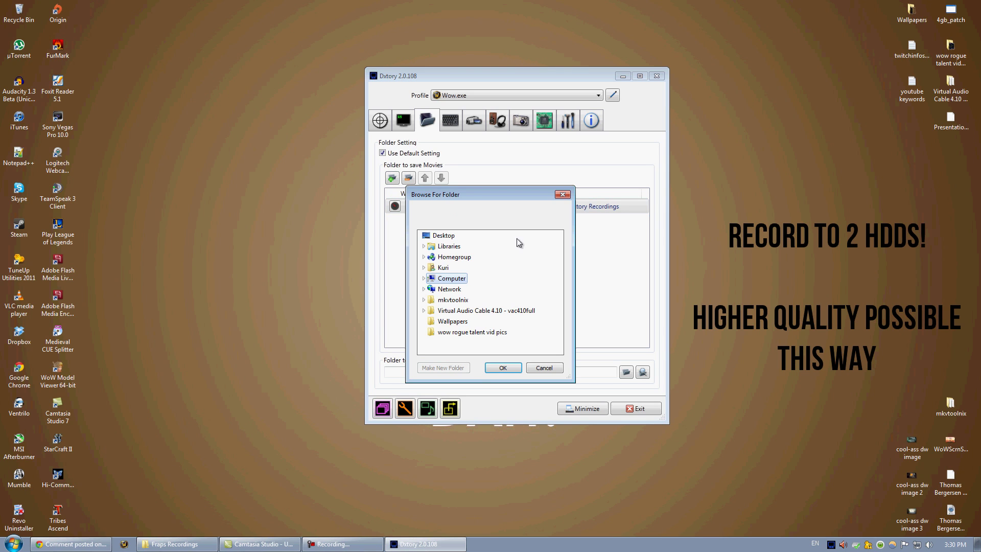
{"action": "left_click_drag", "start_coordinate": [528, 188], "coordinate": [693, 203]}
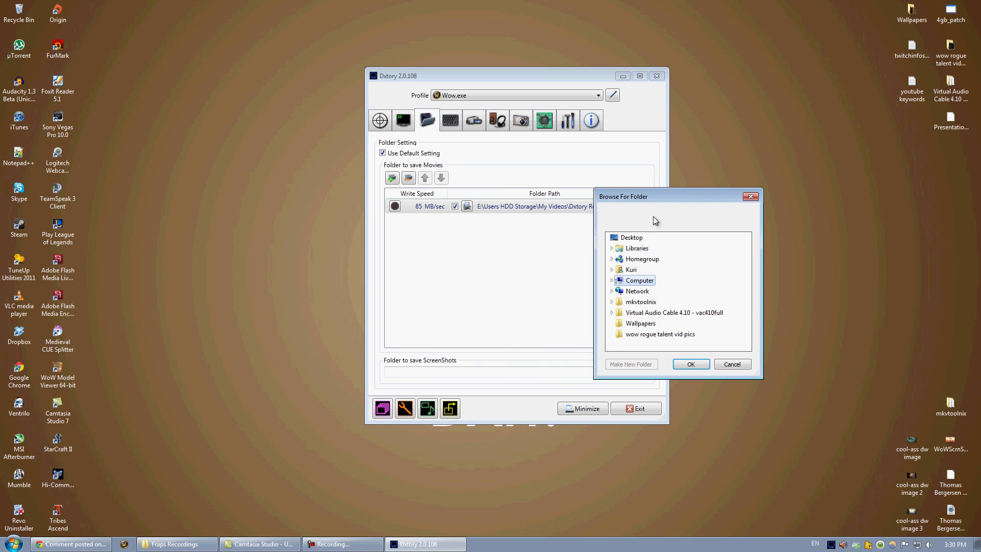
{"action": "left_click", "coordinate": [612, 281]}
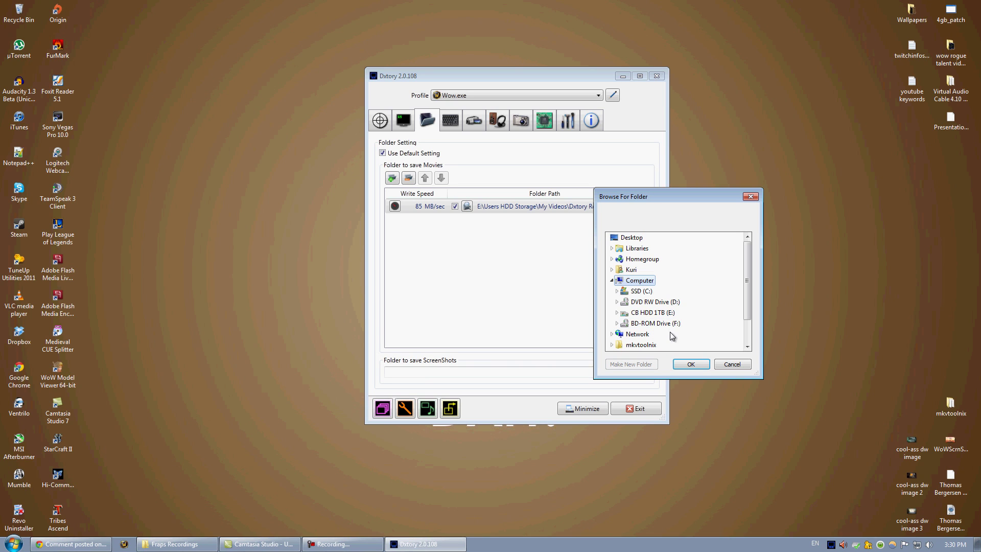
{"action": "left_click_drag", "start_coordinate": [631, 198], "coordinate": [735, 194]}
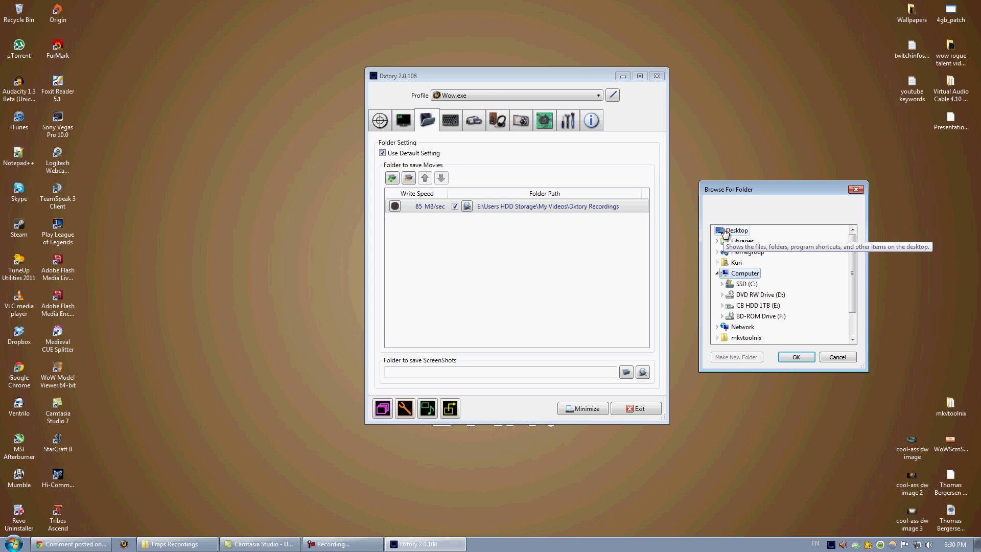
{"action": "left_click", "coordinate": [856, 189]}
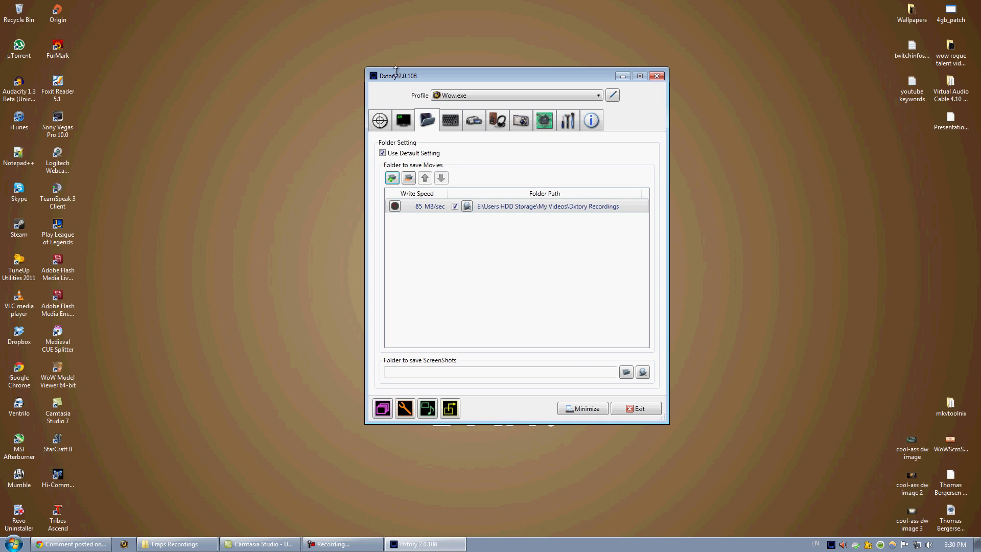
In Audio settings, keep Speakers (Realtek High Definition Audio) as the recorded device with PCM.
{"action": "left_click", "coordinate": [451, 122]}
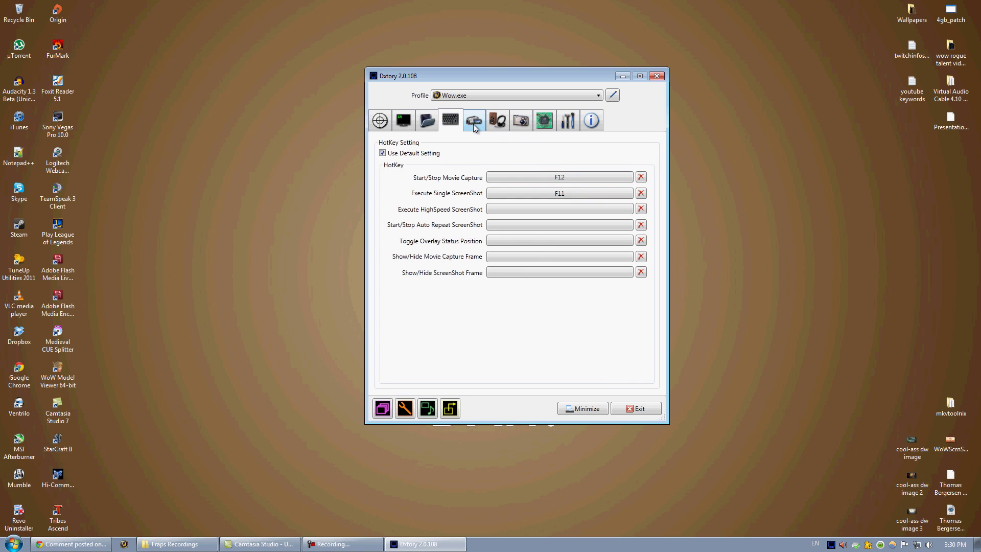
{"action": "left_click", "coordinate": [497, 121]}
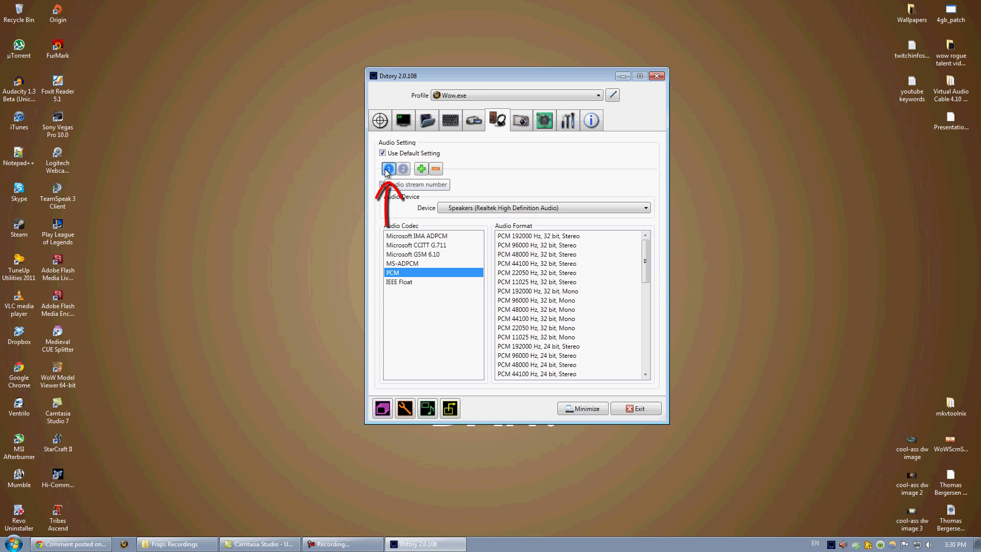
{"action": "left_click", "coordinate": [461, 209]}
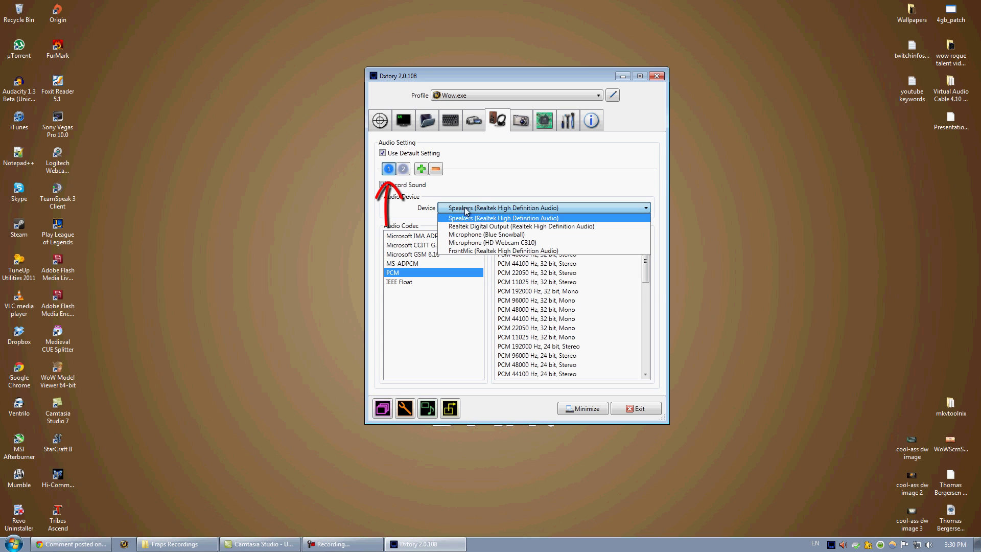
{"action": "left_click", "coordinate": [480, 209]}
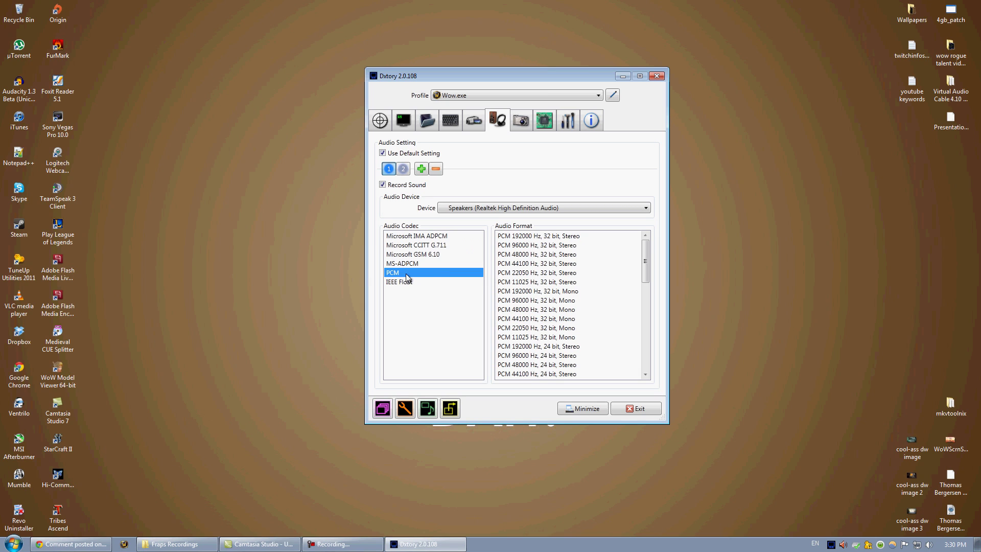
Check the Speakers' default format of 24 bit, 192000 Hz in the Windows Sound playback devices.
{"action": "right_click", "coordinate": [929, 544]}
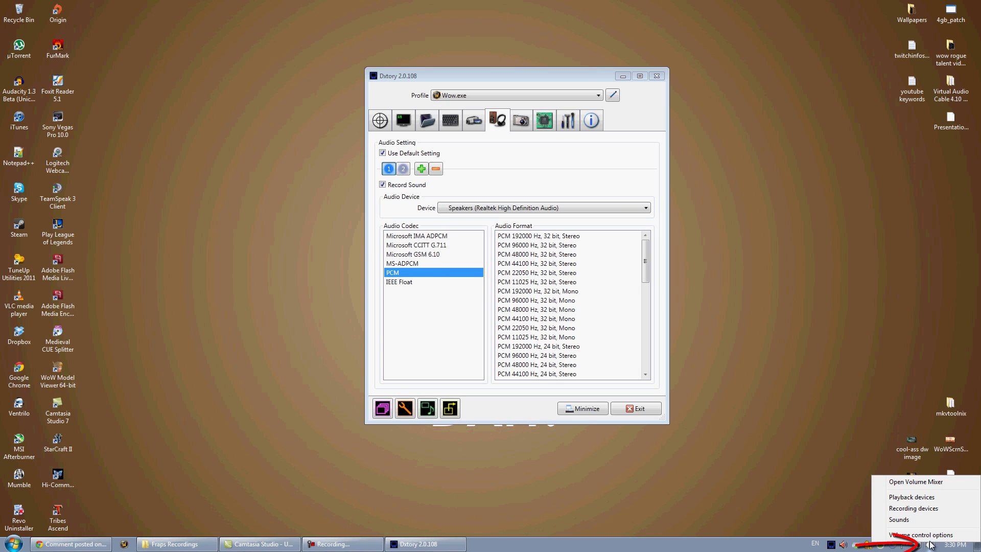
{"action": "left_click", "coordinate": [913, 498]}
{"action": "double_click", "coordinate": [110, 108]}
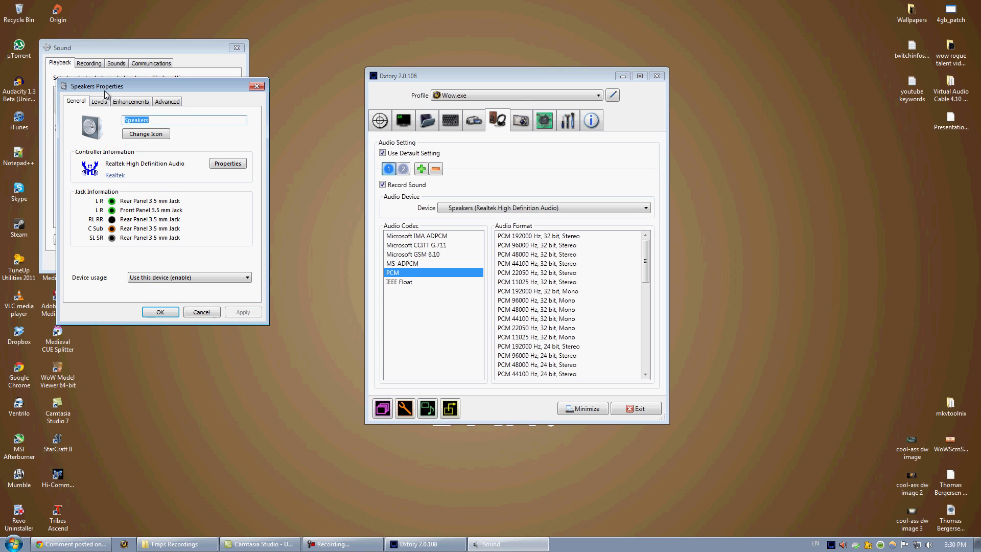
{"action": "left_click", "coordinate": [99, 102]}
{"action": "left_click", "coordinate": [130, 102]}
{"action": "left_click", "coordinate": [174, 104]}
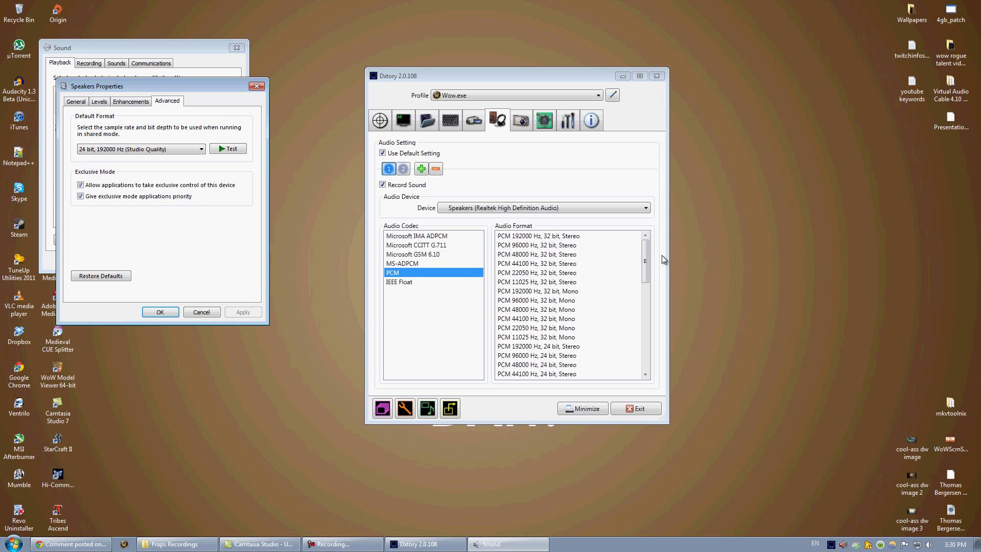
{"action": "left_click_drag", "start_coordinate": [648, 256], "coordinate": [651, 309]}
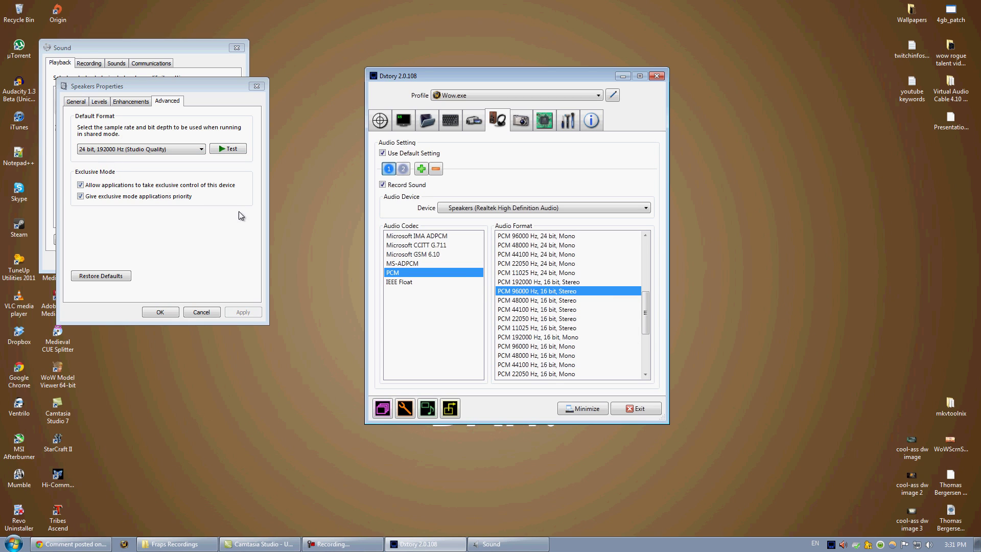
Compare audio stream 1 (Speakers) with stream 2 (FrontMic, volume 99), ending on stream 1.
{"action": "left_click", "coordinate": [256, 90]}
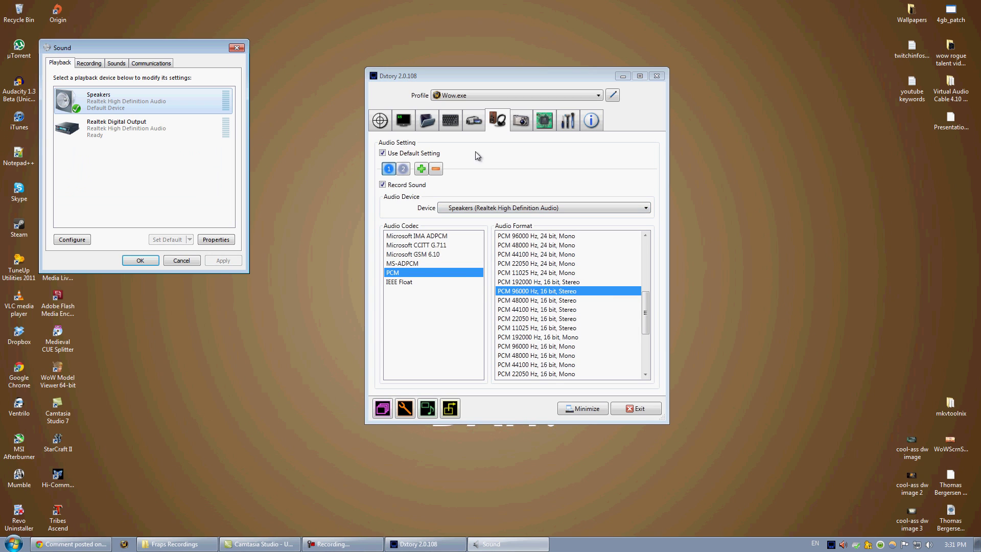
{"action": "left_click", "coordinate": [404, 169]}
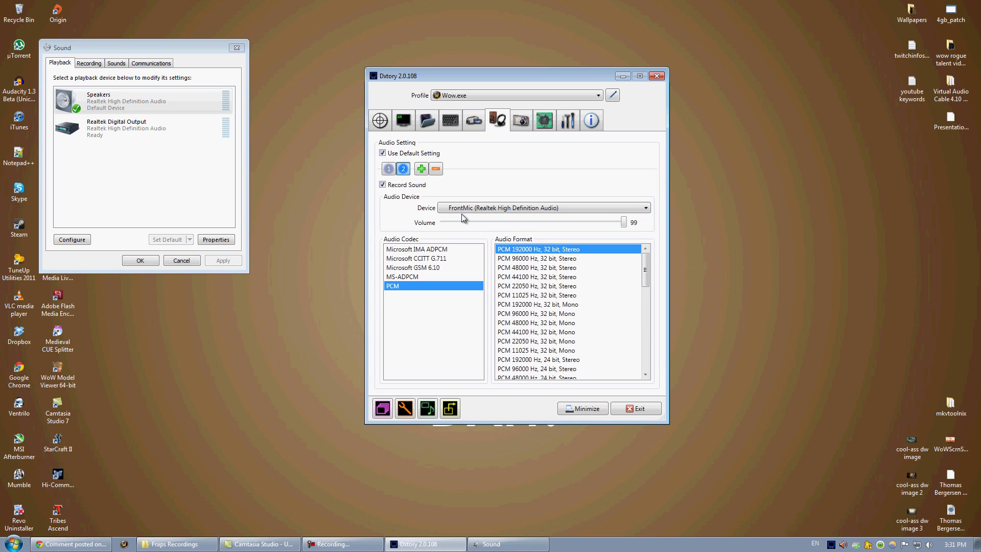
{"action": "left_click", "coordinate": [386, 169]}
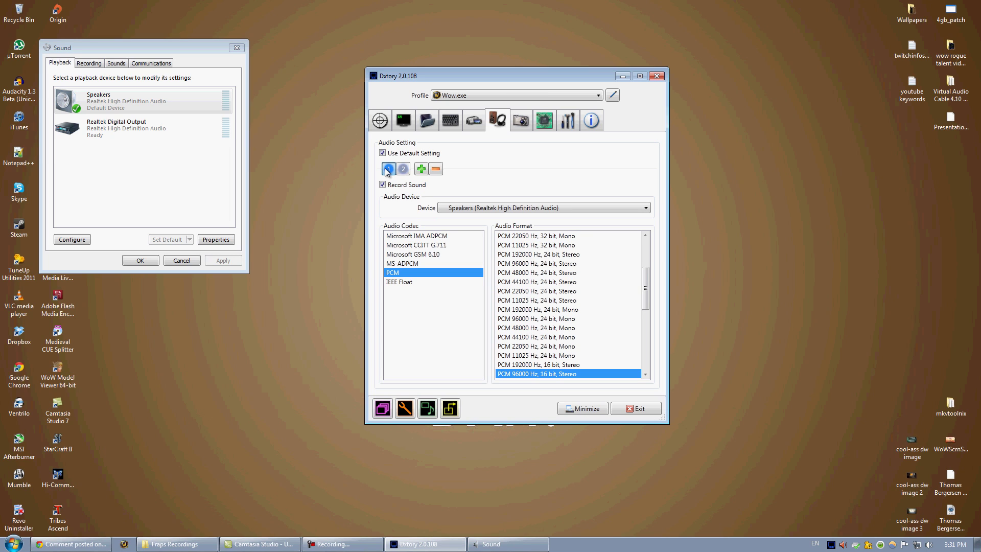
{"action": "left_click", "coordinate": [403, 168]}
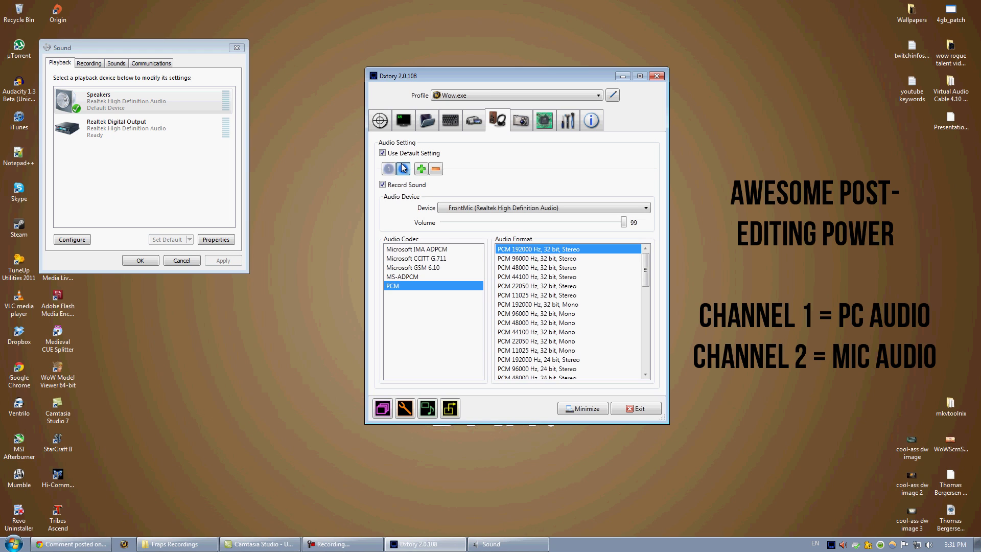
{"action": "left_click", "coordinate": [388, 169]}
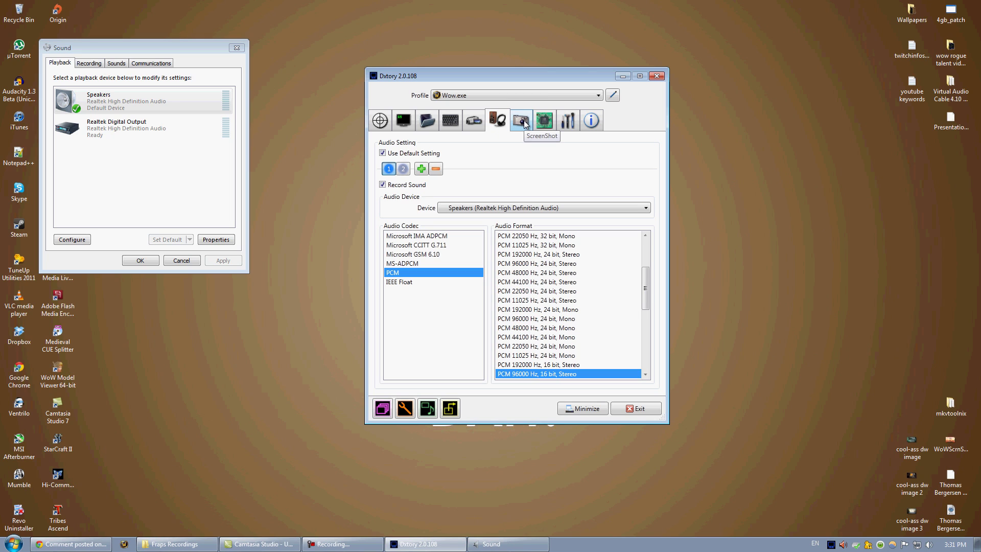
Close the Windows Sound dialog, launch RawCapConv 2.0.94, and return to Movie settings.
{"action": "left_click", "coordinate": [545, 122]}
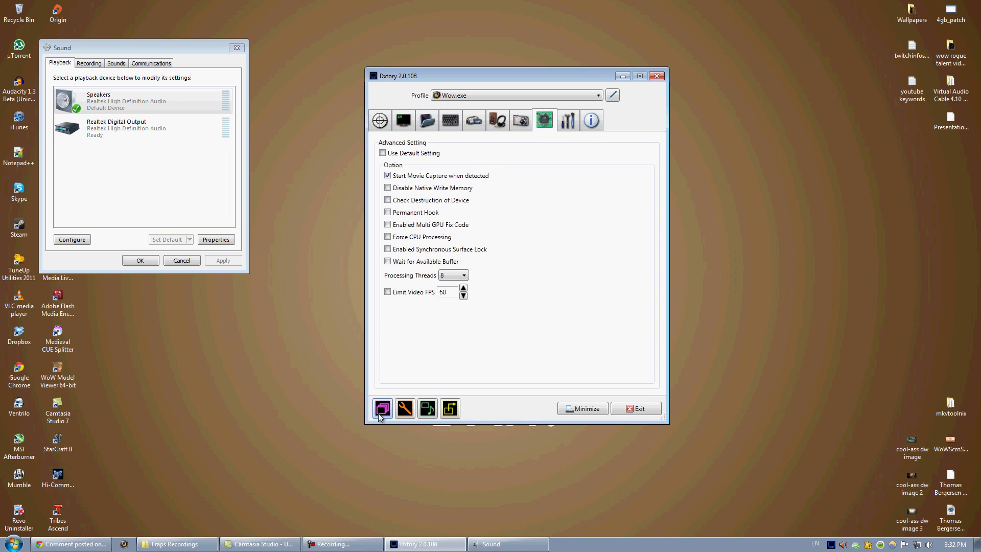
{"action": "left_click", "coordinate": [189, 265]}
{"action": "left_click", "coordinate": [189, 265]}
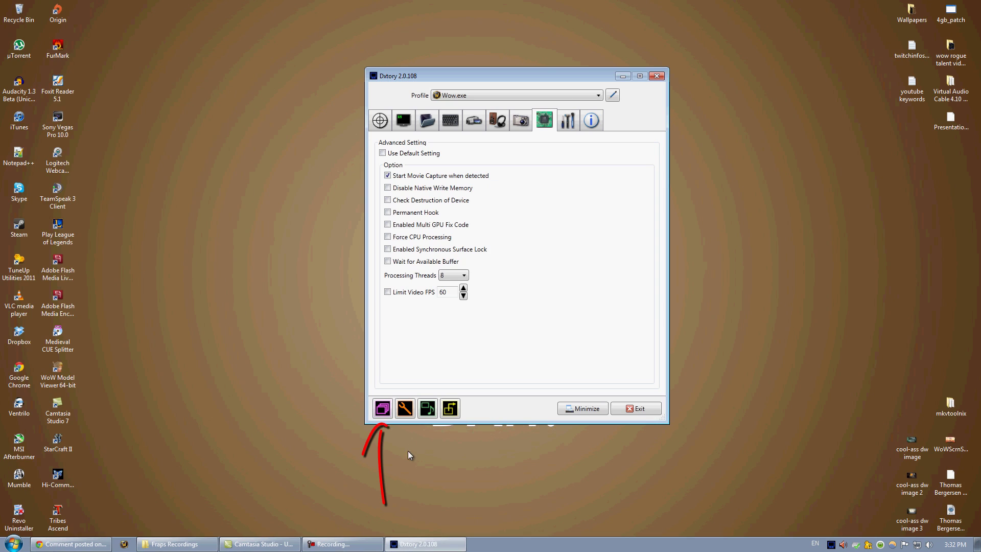
{"action": "left_click", "coordinate": [383, 408]}
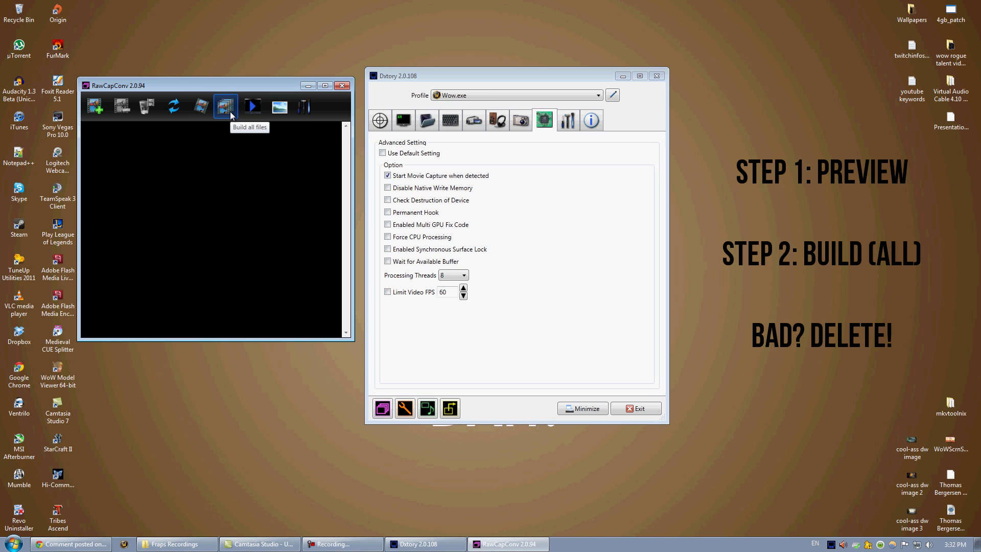
{"action": "left_click", "coordinate": [474, 120]}
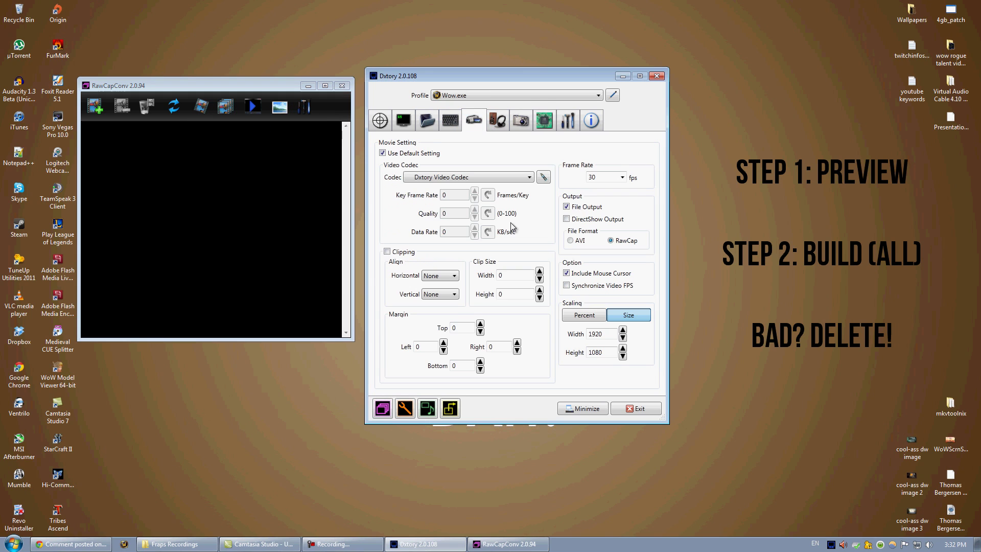